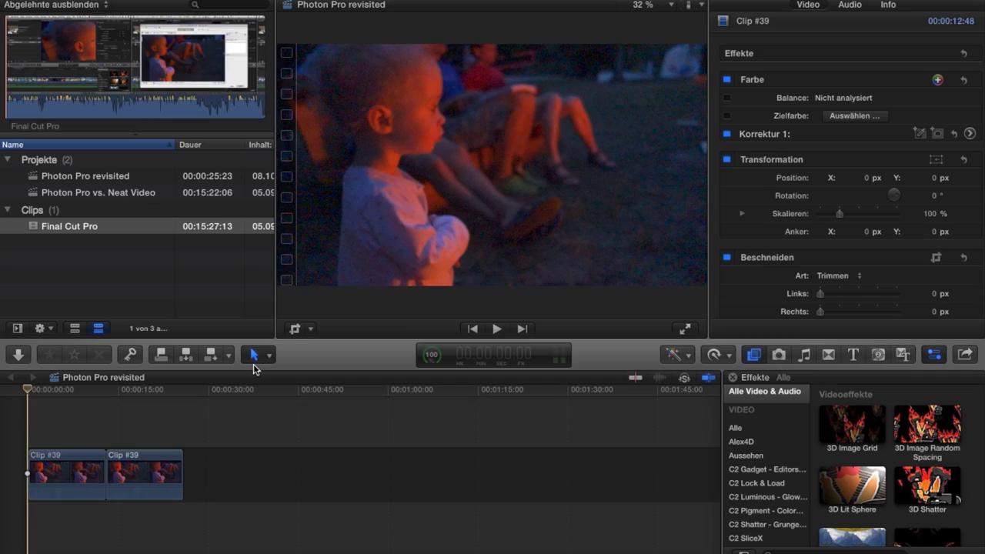
- Play the noisy clip, then apply Photon Pro Noise Reduction to the first Clip #39
{"action": "key", "text": "space"}
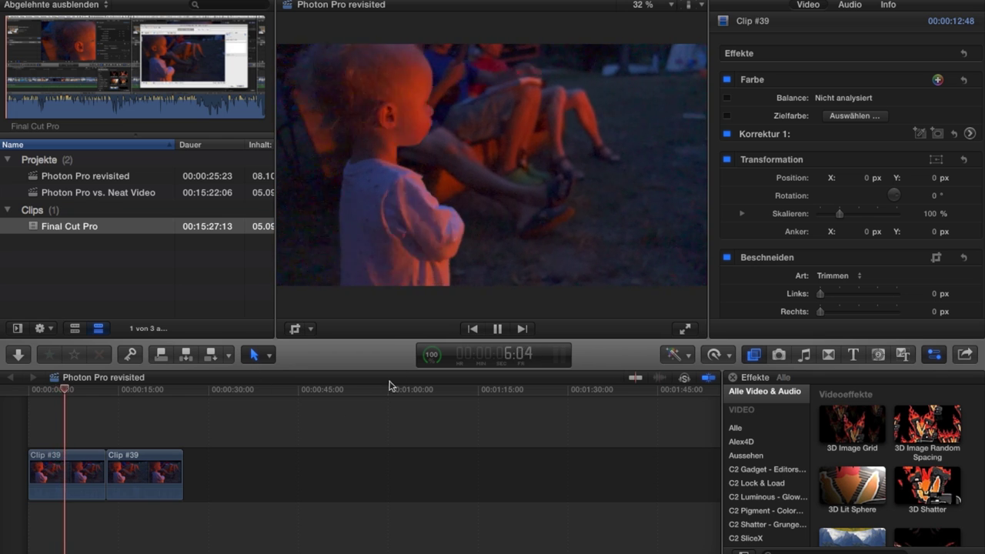
{"action": "key", "text": "space"}
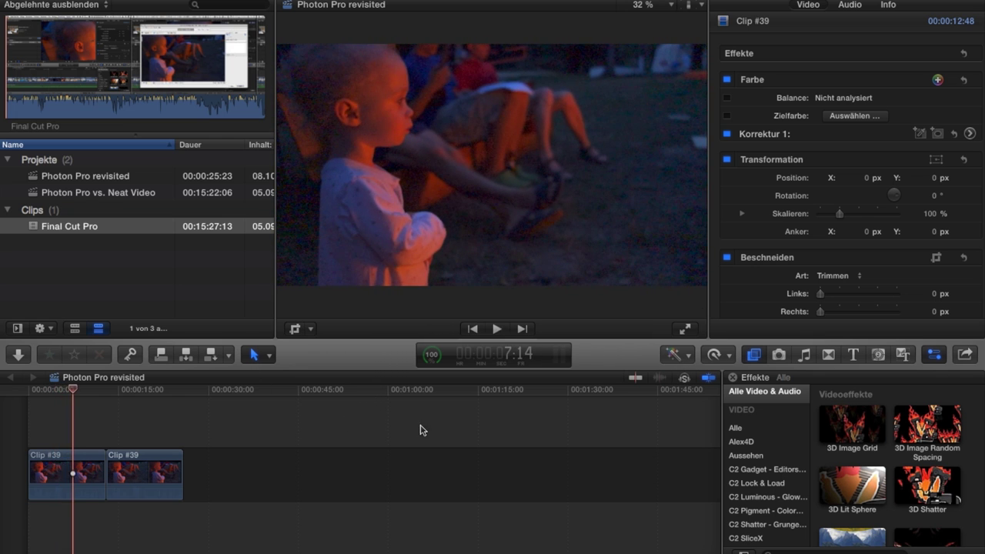
{"action": "left_click", "coordinate": [76, 474]}
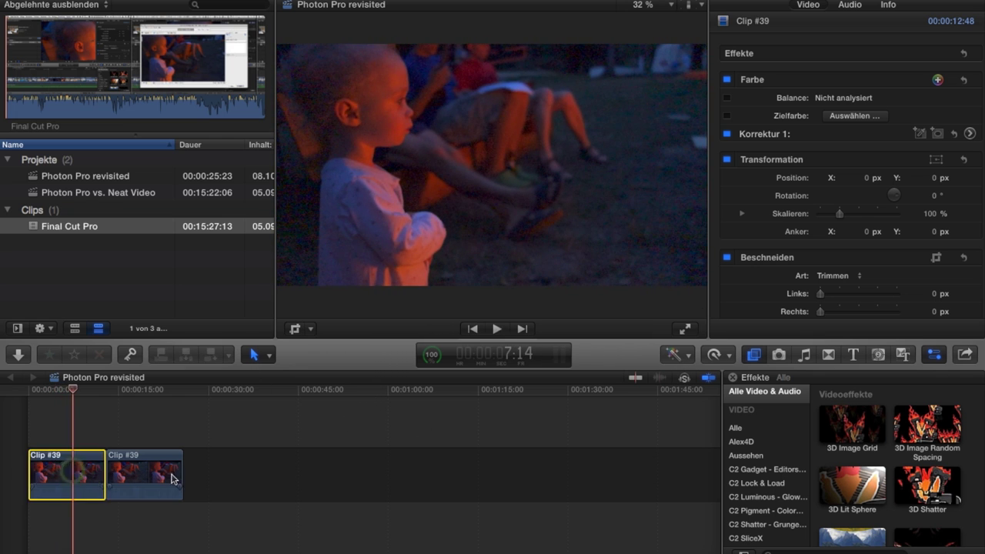
{"action": "left_click", "coordinate": [164, 475]}
{"action": "left_click", "coordinate": [851, 545]}
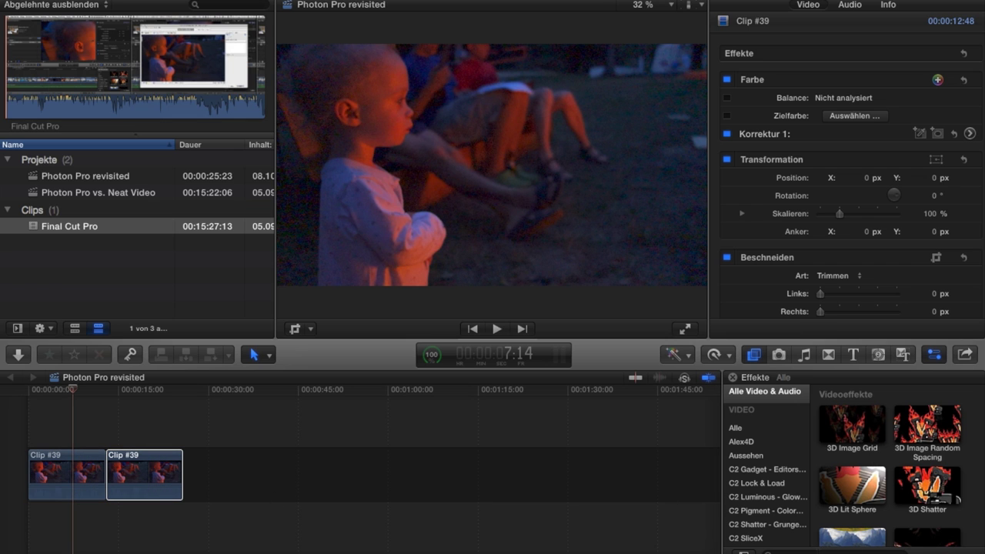
{"action": "left_click", "coordinate": [826, 549]}
{"action": "type", "text": "photon"}
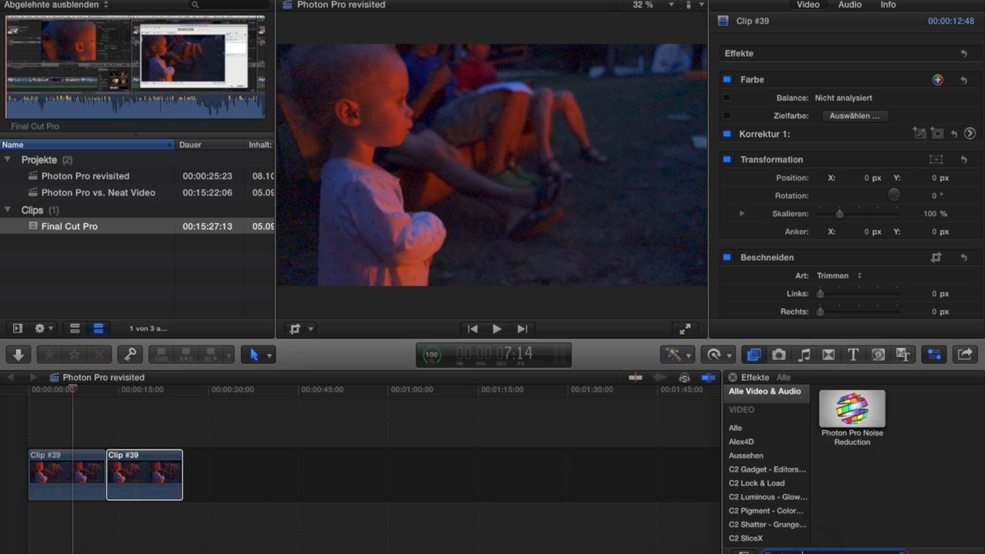
{"action": "left_click_drag", "start_coordinate": [866, 412], "coordinate": [116, 474]}
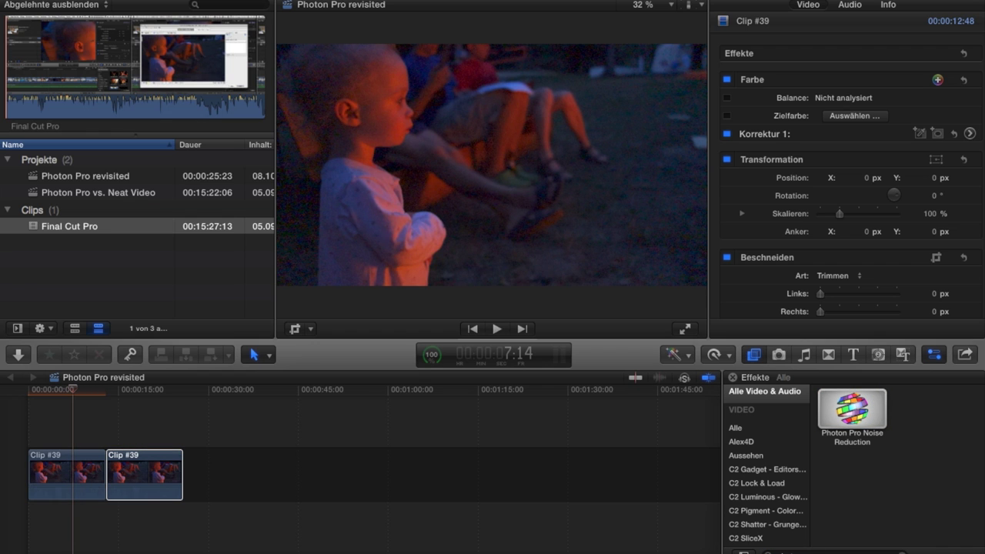
- Search the effects for 'reduce' and apply Reduce Noise to the second Clip #39
{"action": "left_click", "coordinate": [808, 551]}
{"action": "type", "text": "reduce"}
{"action": "left_click_drag", "start_coordinate": [847, 412], "coordinate": [137, 486]}
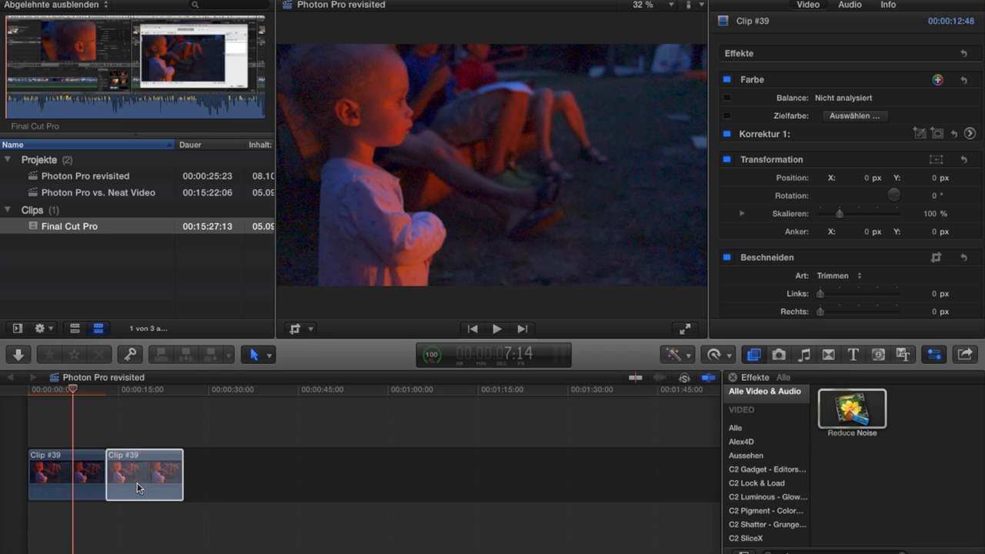
- Set Photon Pro's Luma NR to 80 on the first Clip #39
{"action": "left_click", "coordinate": [83, 479]}
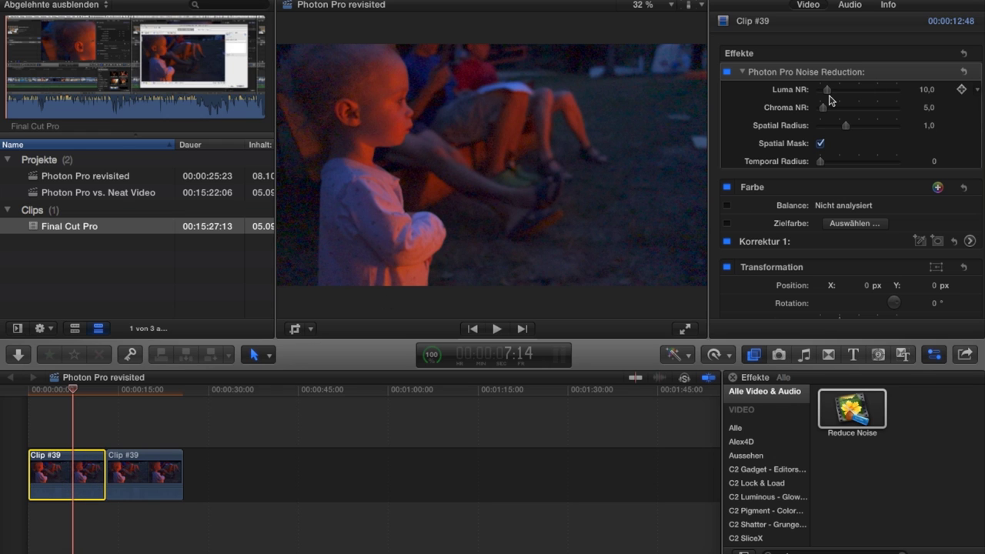
{"action": "left_click", "coordinate": [928, 90]}
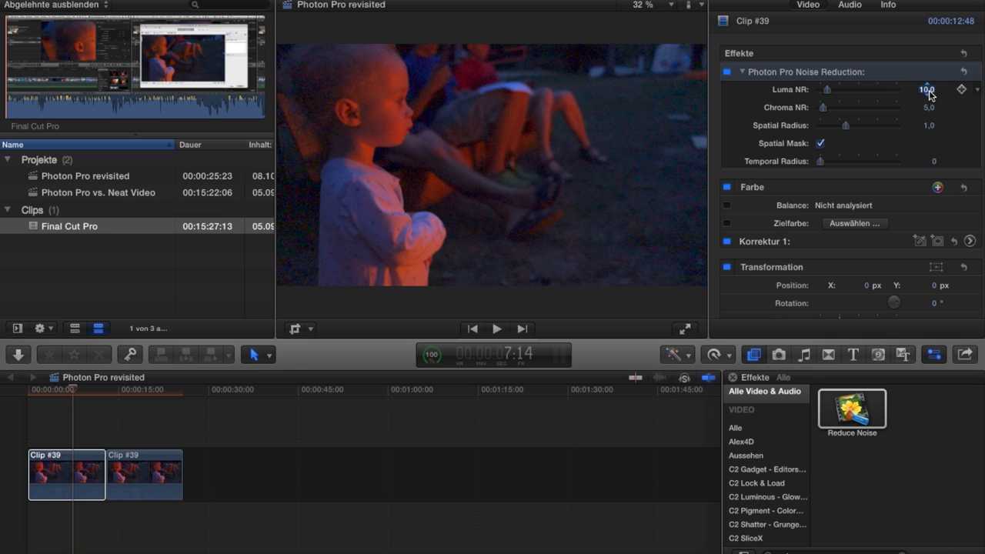
{"action": "type", "text": "80"}
{"action": "key", "text": "Return"}
{"action": "left_click", "coordinate": [930, 108]}
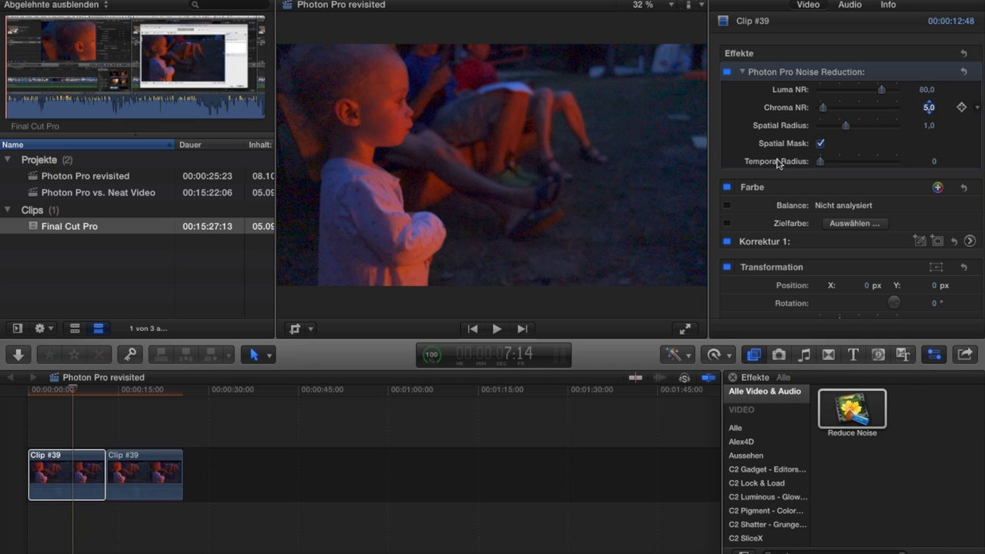
- Zoom the viewer to 100% and pan to the child's white clothing
{"action": "left_click", "coordinate": [646, 4]}
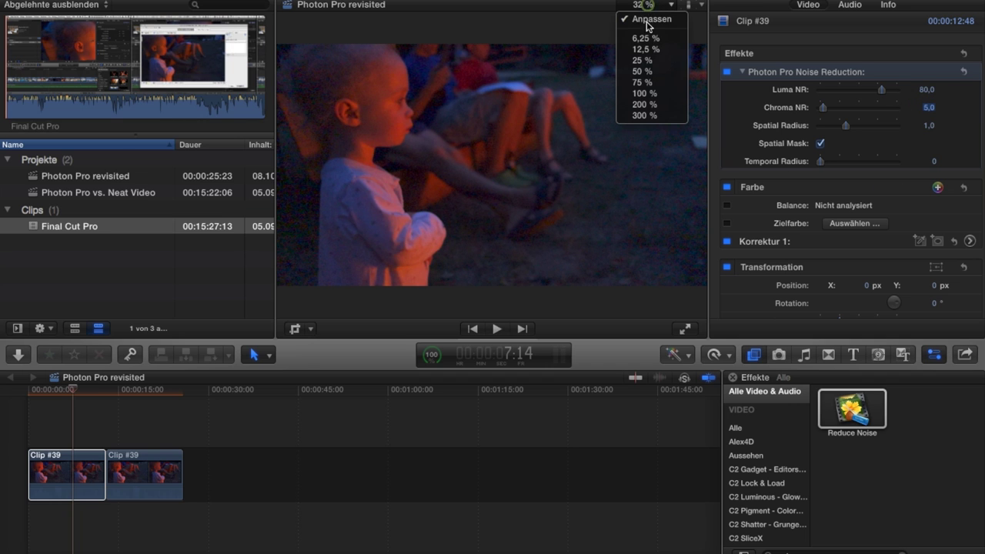
{"action": "left_click", "coordinate": [644, 94]}
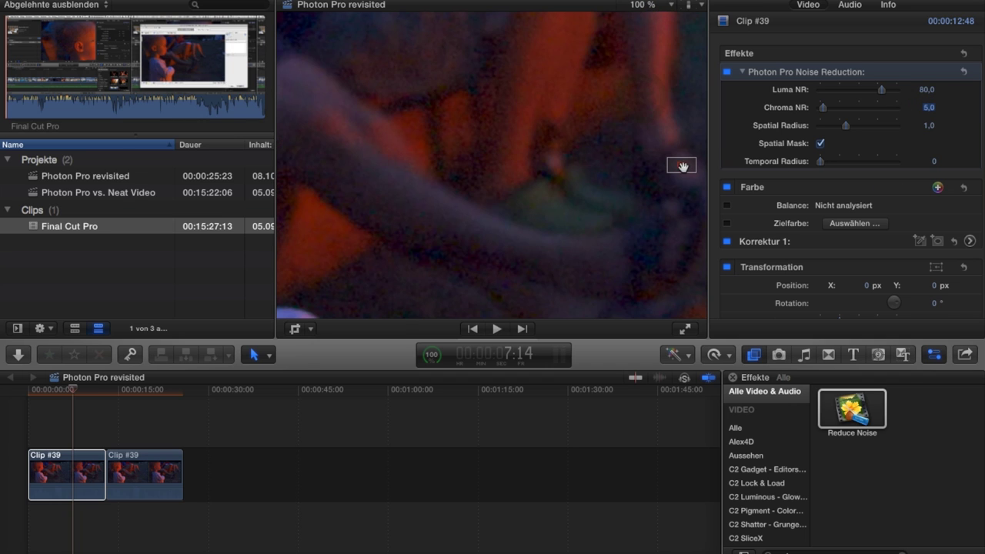
{"action": "left_click_drag", "start_coordinate": [682, 164], "coordinate": [616, 193]}
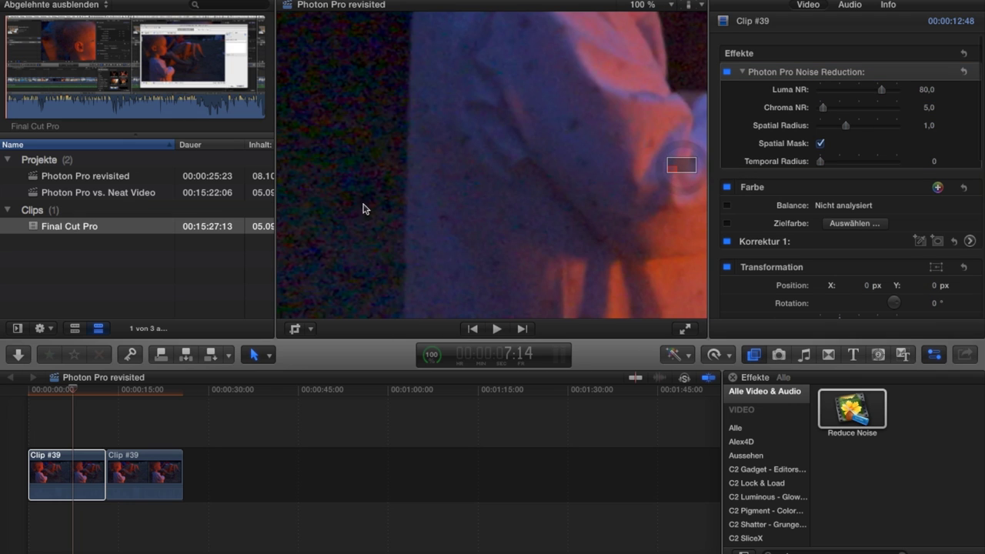
- Set Photon Pro's Chroma NR to 100 and Spatial Radius to 3
{"action": "left_click", "coordinate": [929, 109]}
{"action": "type", "text": "100"}
{"action": "key", "text": "Return"}
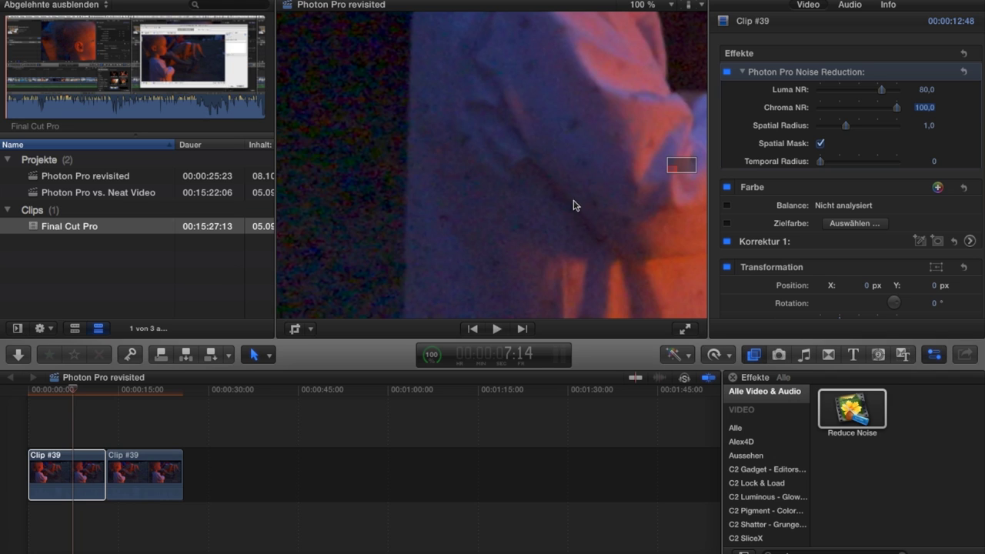
{"action": "left_click", "coordinate": [929, 126]}
{"action": "type", "text": "3"}
{"action": "key", "text": "Return"}
- Set Photon Pro's Temporal Radius to 3 and pan the full-size view to the child's face
{"action": "left_click", "coordinate": [934, 163]}
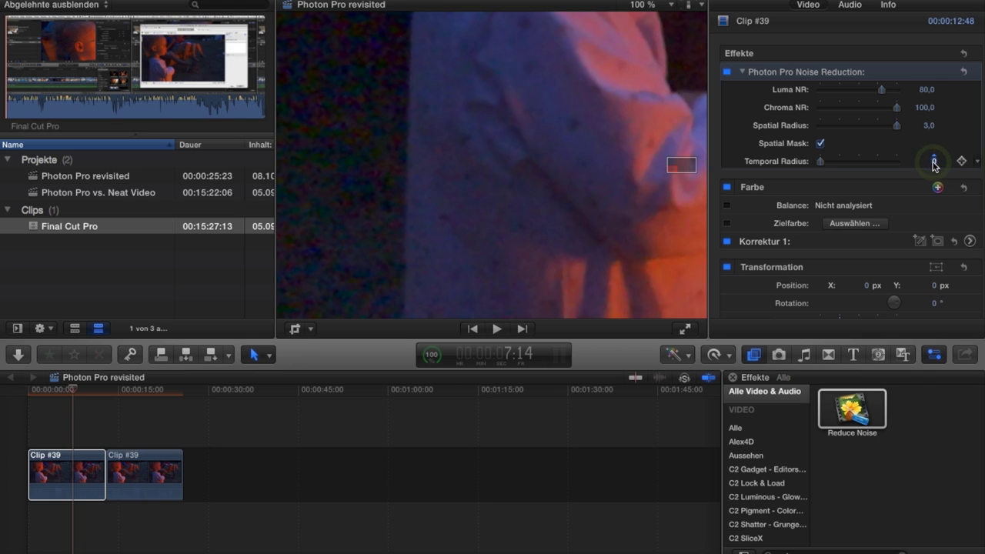
{"action": "type", "text": "3"}
{"action": "key", "text": "Return"}
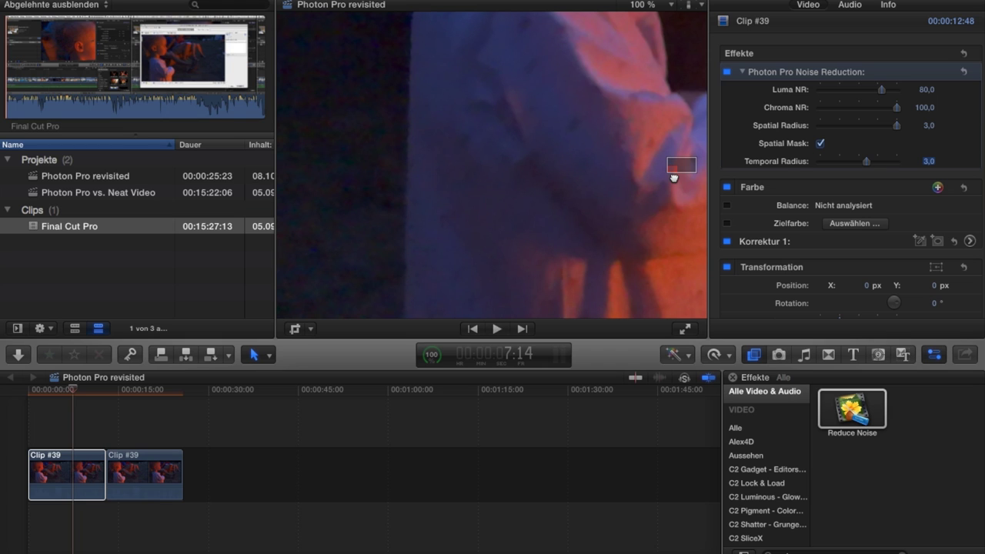
{"action": "left_click_drag", "start_coordinate": [675, 178], "coordinate": [677, 163]}
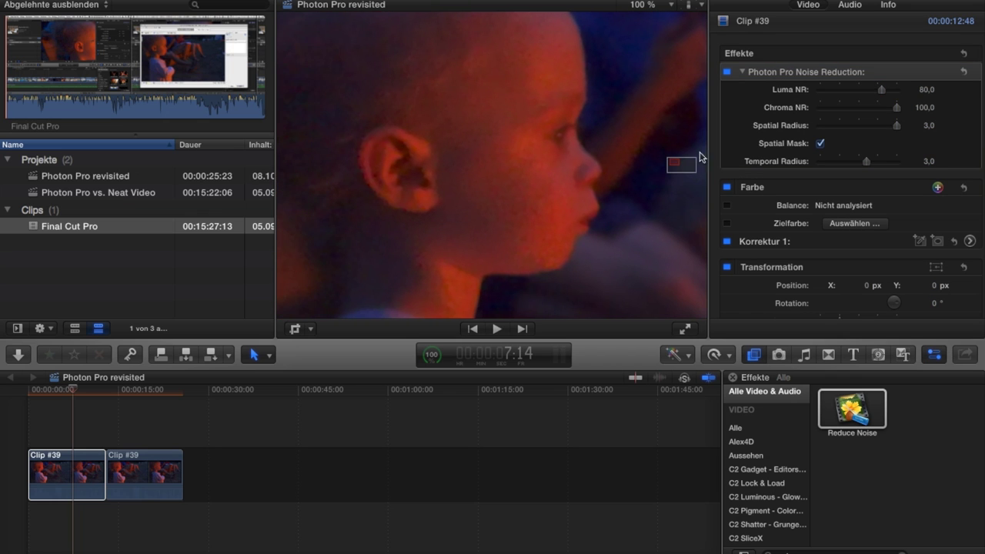
{"action": "left_click", "coordinate": [821, 145]}
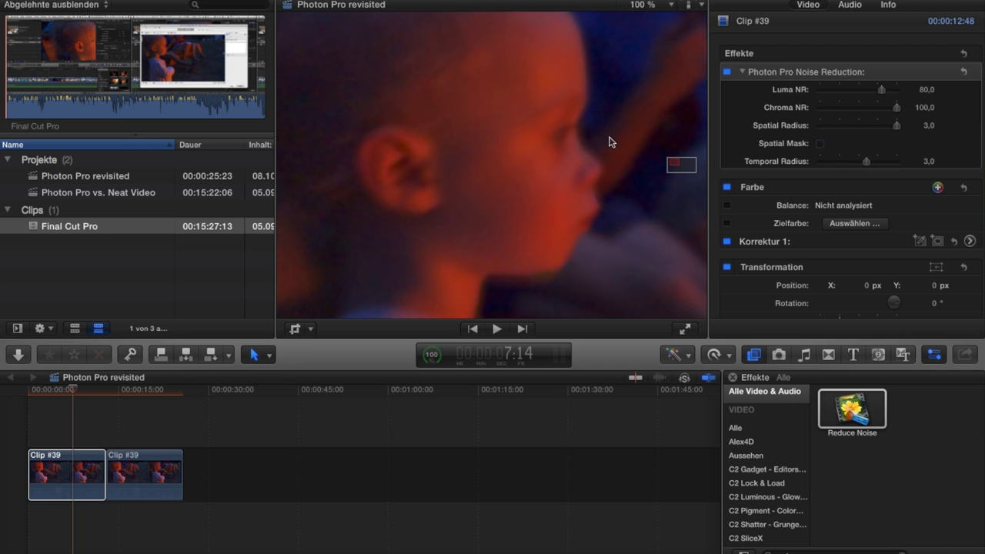
{"action": "left_click", "coordinate": [821, 144]}
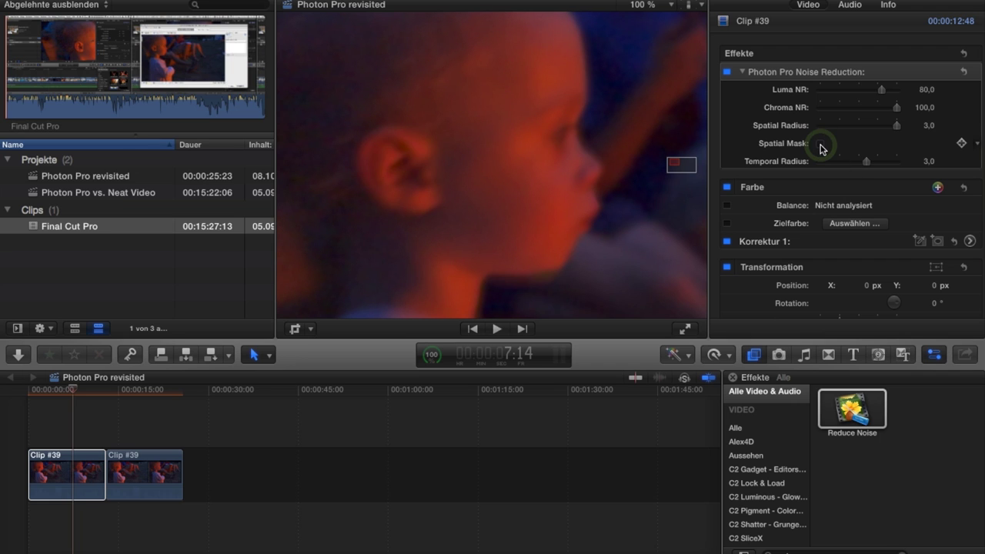
{"action": "left_click", "coordinate": [820, 145]}
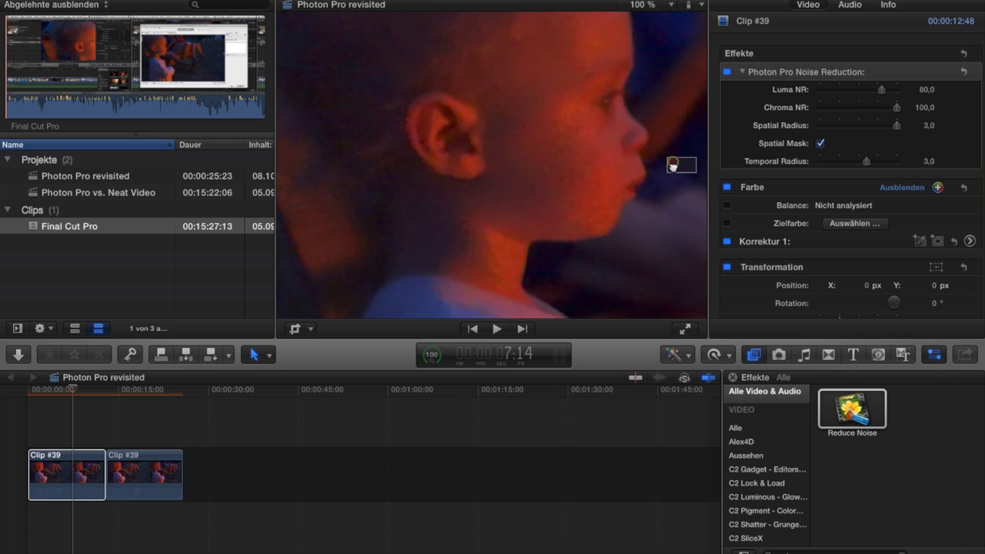
{"action": "mouse_move", "coordinate": [678, 155]}
{"action": "left_mouse_down"}
{"action": "mouse_move", "coordinate": [698, 154]}
{"action": "mouse_move", "coordinate": [715, 187]}
{"action": "left_mouse_up"}
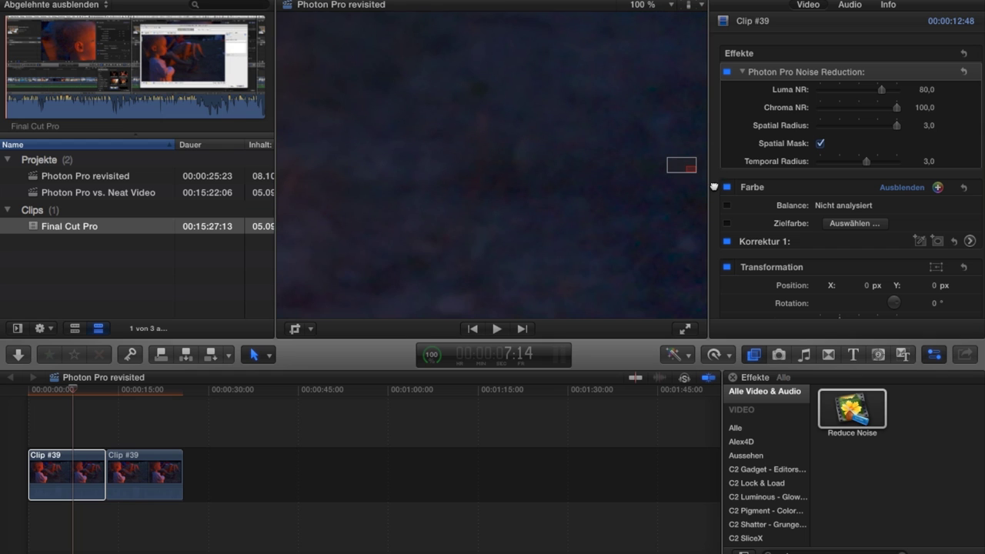
{"action": "left_click", "coordinate": [727, 71]}
{"action": "left_click_drag", "start_coordinate": [683, 164], "coordinate": [677, 164]}
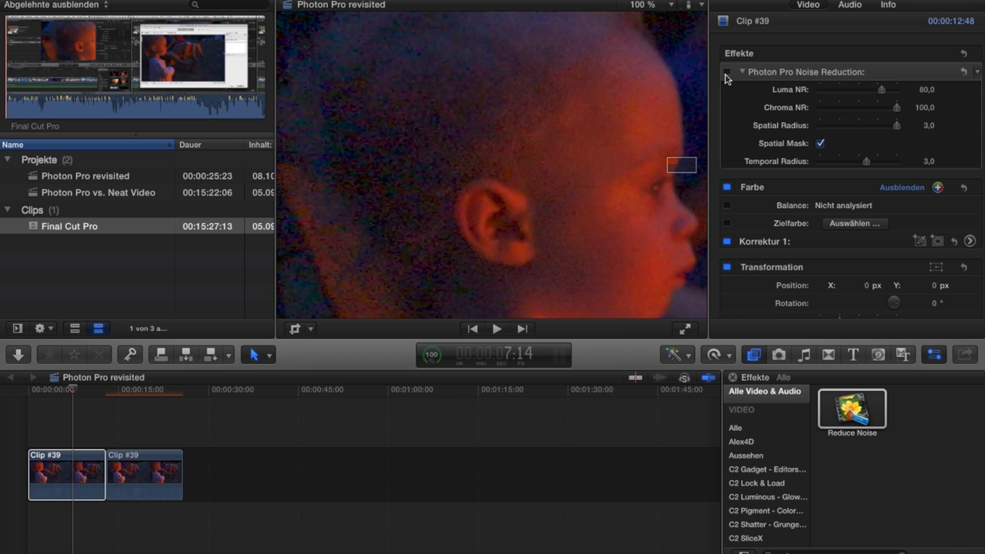
{"action": "left_click", "coordinate": [726, 73]}
- Open the Neat Video window from Reduce Noise's Options window on the second Clip #39
{"action": "left_click", "coordinate": [148, 471]}
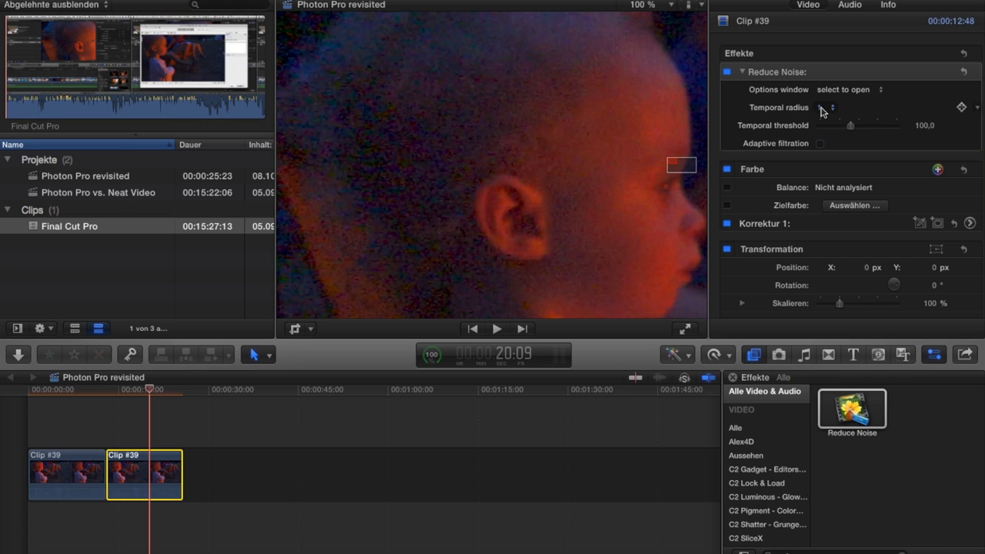
{"action": "left_click", "coordinate": [850, 90]}
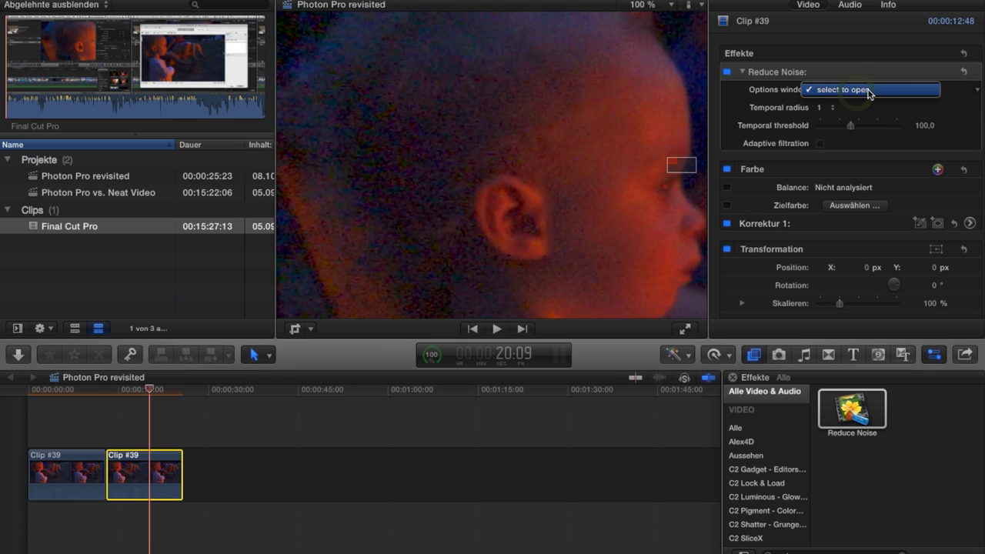
{"action": "left_click", "coordinate": [868, 91]}
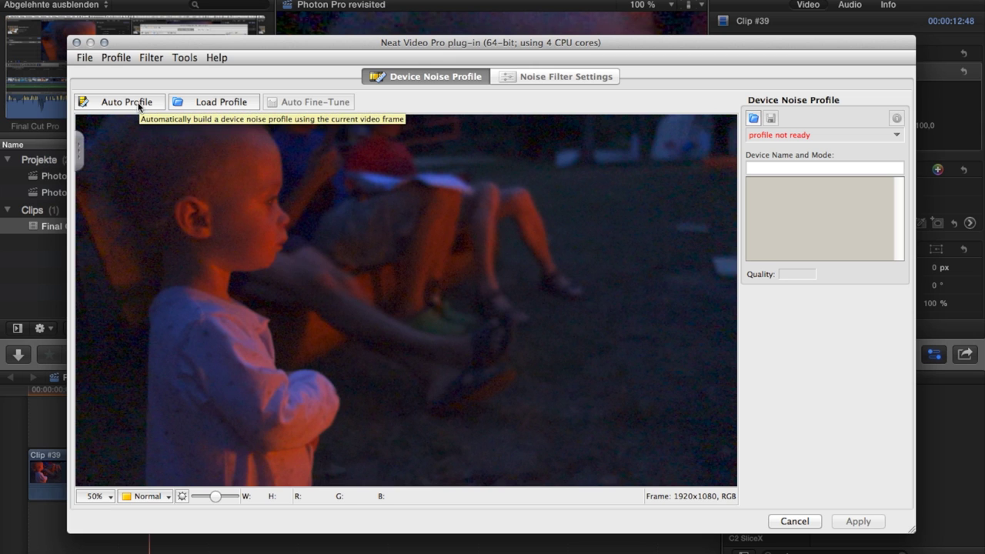
- Auto-build and auto fine-tune the noise profile to 72% quality, then show Noise Filter Settings
{"action": "left_click", "coordinate": [139, 105]}
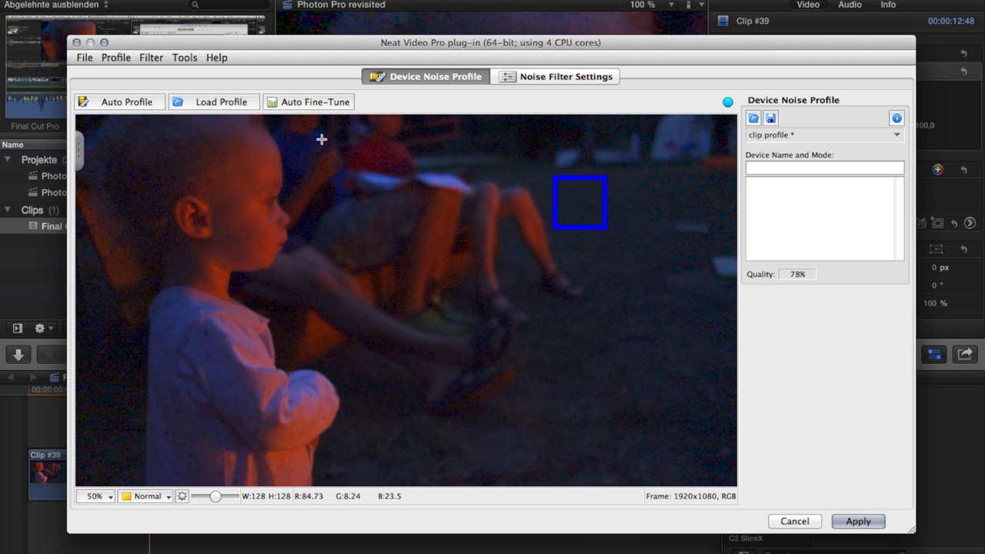
{"action": "left_click", "coordinate": [304, 107]}
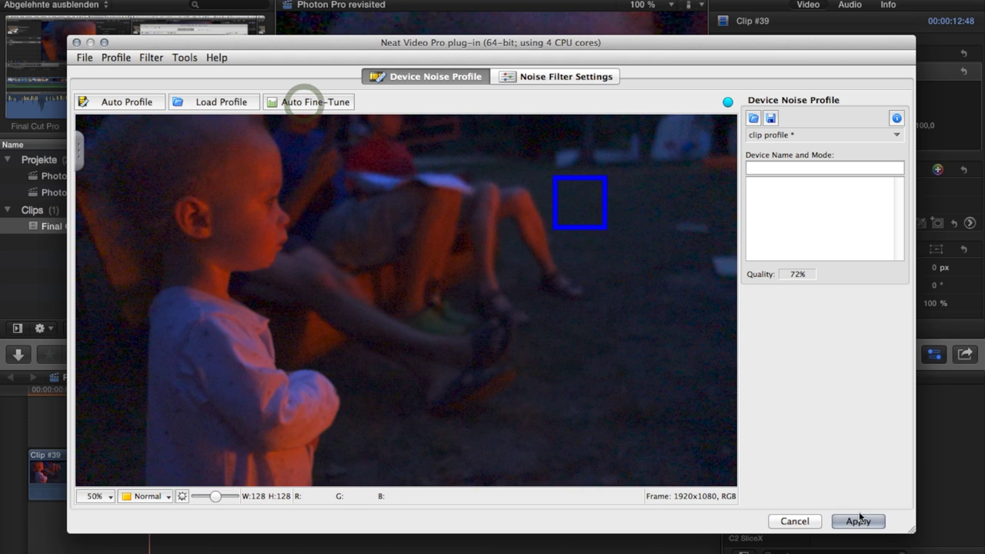
{"action": "left_click", "coordinate": [590, 77]}
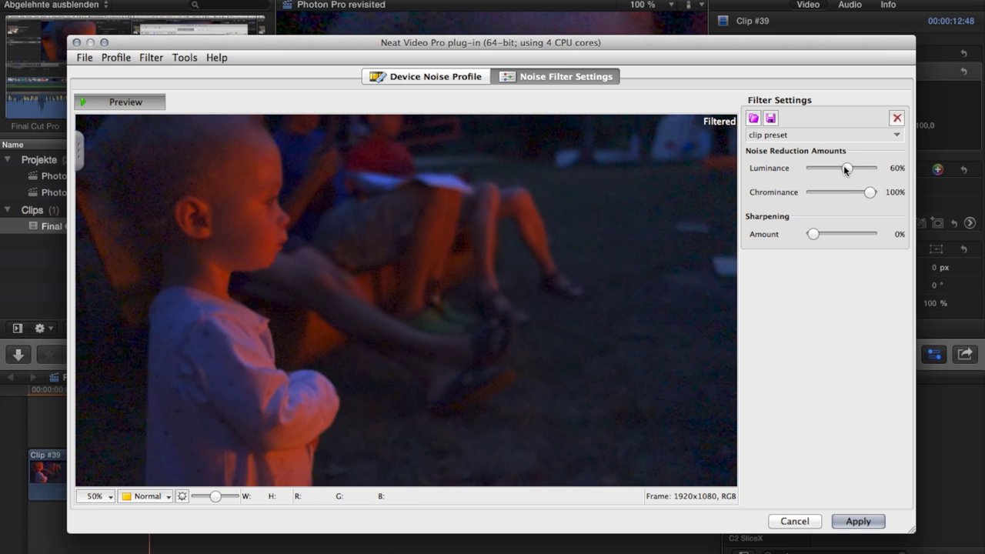
- Set Neat Video Luminance to 80% and Sharpening to 40%, then apply to the clip
{"action": "left_click_drag", "start_coordinate": [845, 169], "coordinate": [859, 168]}
{"action": "left_click_drag", "start_coordinate": [815, 234], "coordinate": [823, 236]}
{"action": "left_click_drag", "start_coordinate": [823, 235], "coordinate": [823, 235]}
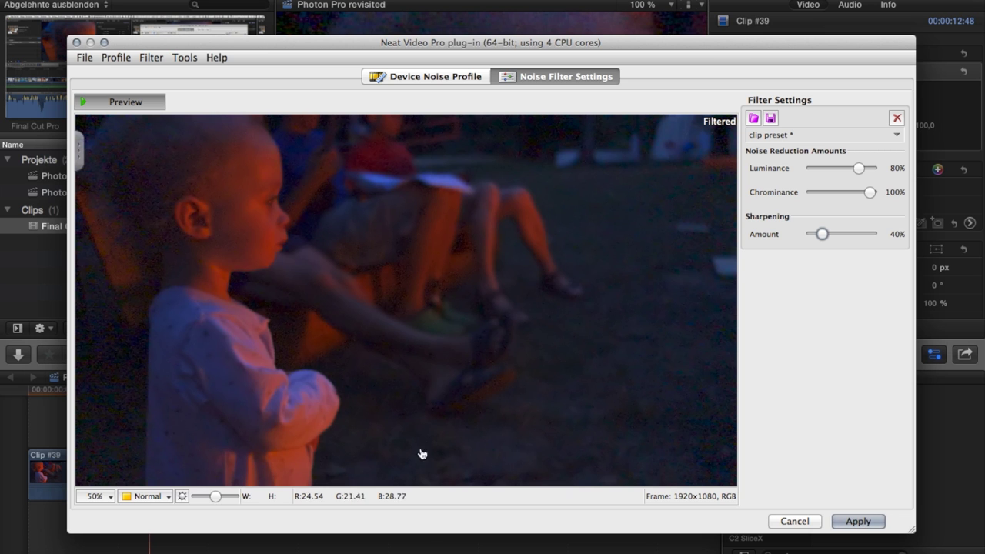
{"action": "left_click", "coordinate": [866, 527]}
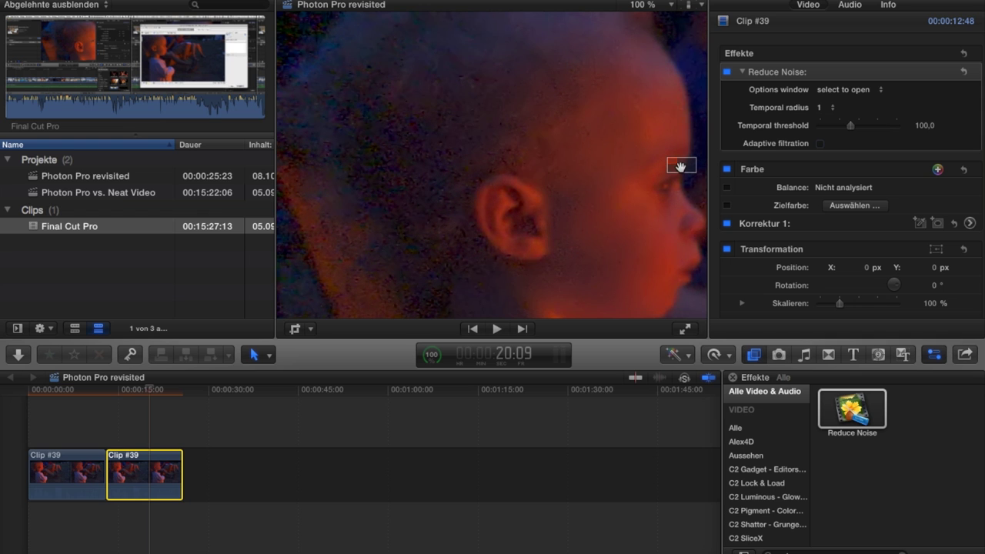
- Pan across the child's head and dark background, then set Reduce Noise temporal radius to 3
{"action": "left_click_drag", "start_coordinate": [674, 163], "coordinate": [670, 164]}
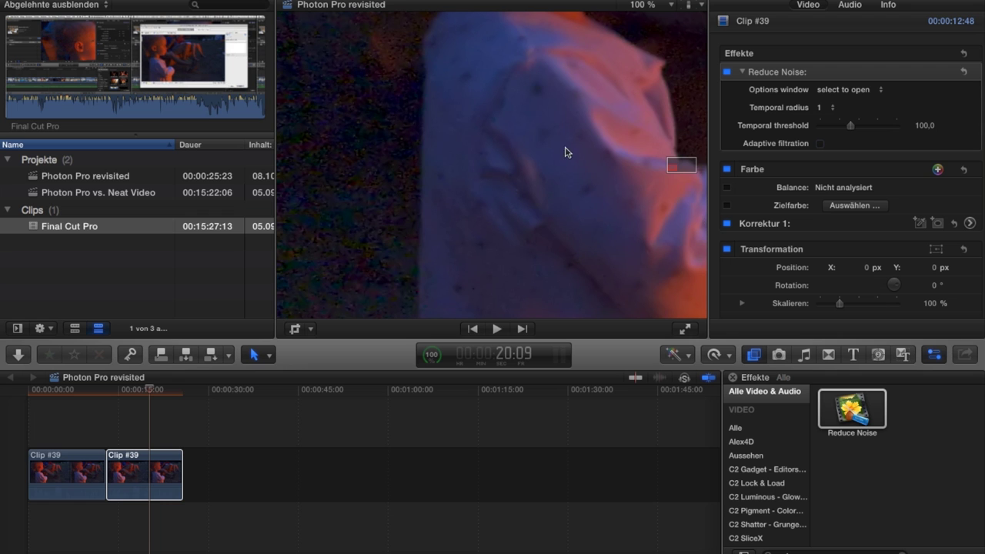
{"action": "mouse_move", "coordinate": [673, 166]}
{"action": "left_mouse_down"}
{"action": "mouse_move", "coordinate": [698, 164]}
{"action": "mouse_move", "coordinate": [664, 178]}
{"action": "mouse_move", "coordinate": [645, 205]}
{"action": "left_mouse_up"}
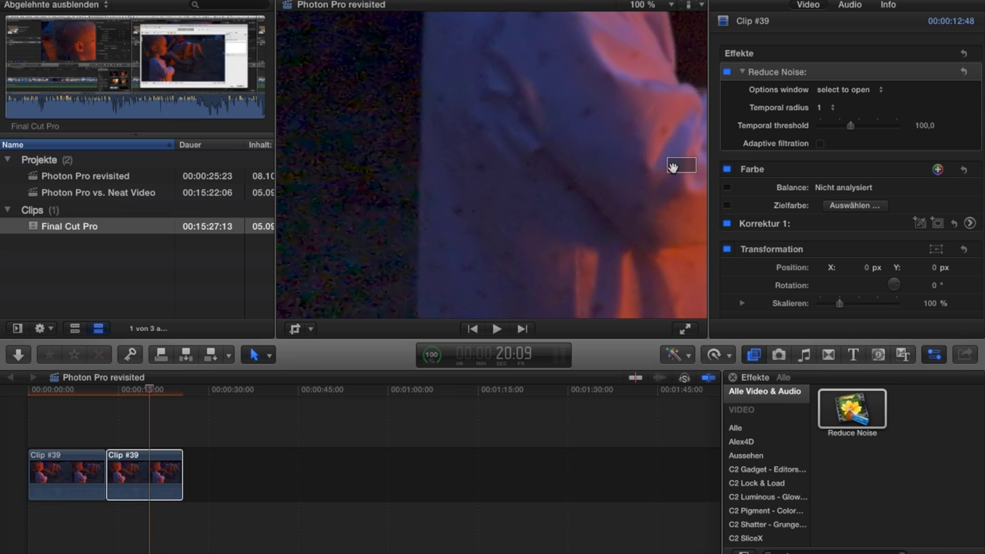
{"action": "left_click_drag", "start_coordinate": [674, 169], "coordinate": [684, 163]}
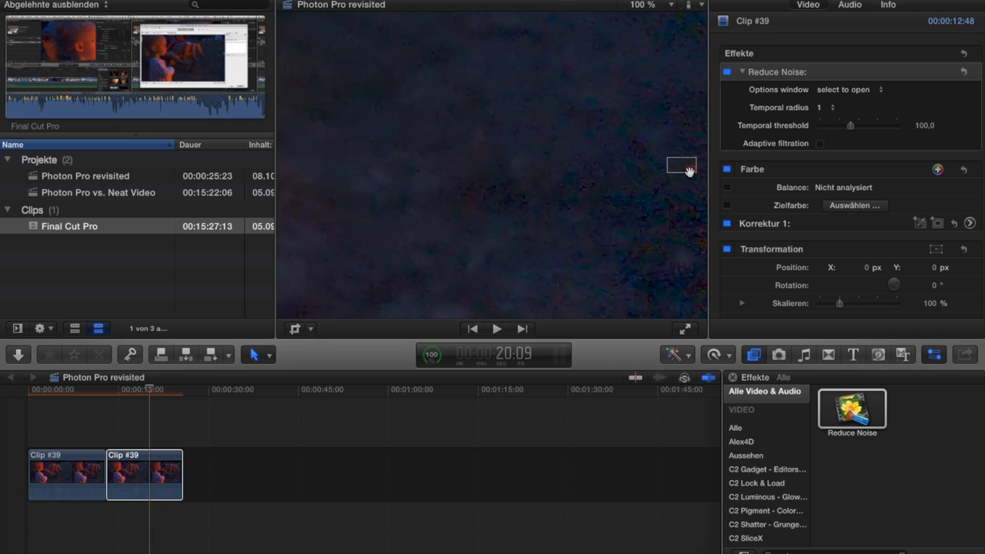
{"action": "left_click_drag", "start_coordinate": [683, 164], "coordinate": [667, 160]}
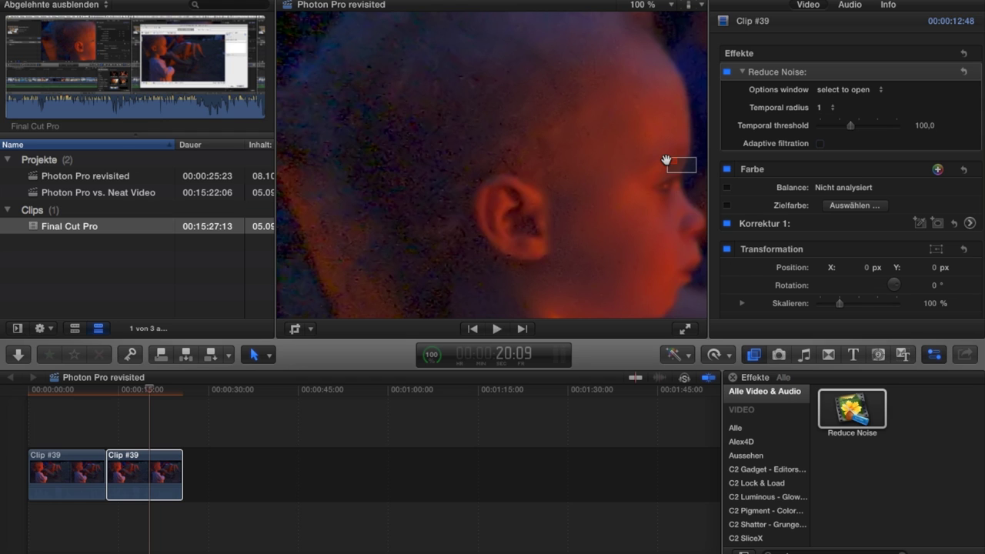
{"action": "left_click", "coordinate": [826, 109]}
{"action": "left_click", "coordinate": [824, 129]}
- Reopen the Neat Video settings window and switch it to Advanced Mode
{"action": "mouse_move", "coordinate": [673, 163]}
{"action": "left_mouse_down"}
{"action": "mouse_move", "coordinate": [692, 169]}
{"action": "mouse_move", "coordinate": [670, 164]}
{"action": "left_mouse_up"}
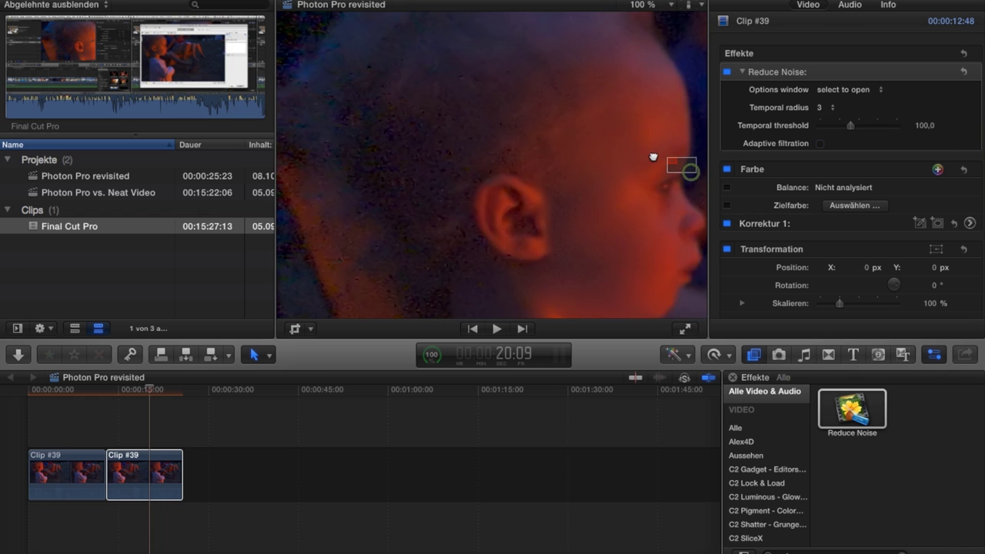
{"action": "left_click", "coordinate": [842, 97]}
{"action": "left_click", "coordinate": [843, 91]}
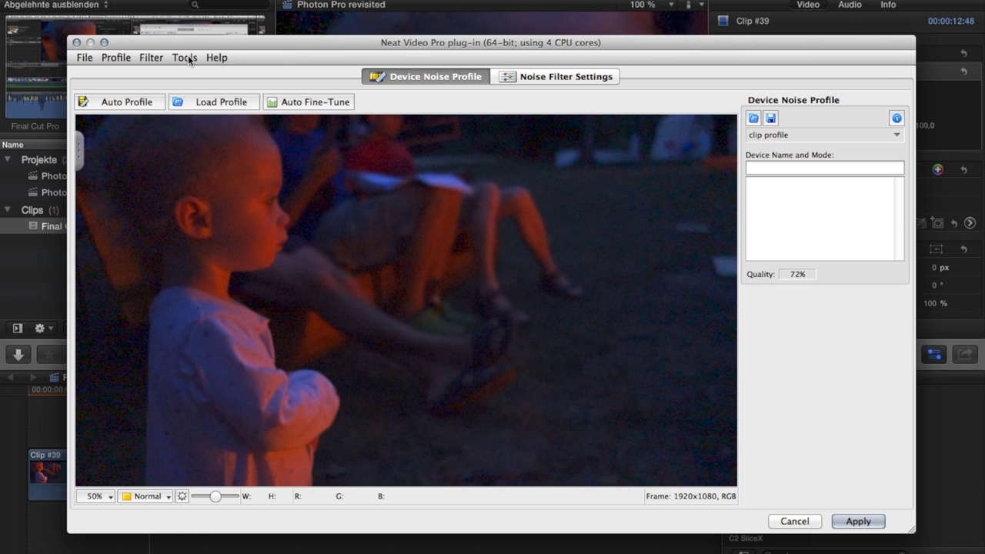
{"action": "left_click", "coordinate": [187, 57]}
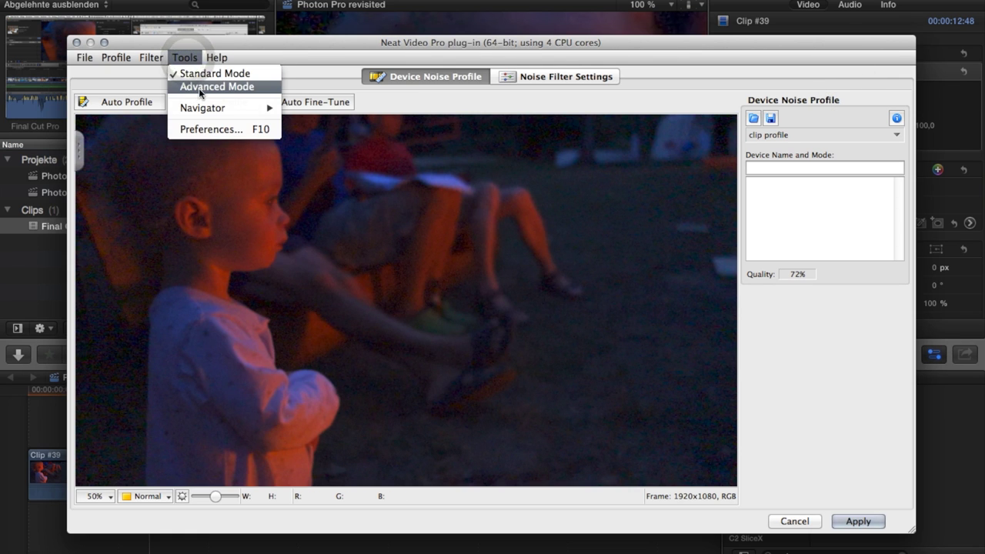
{"action": "left_click", "coordinate": [199, 87]}
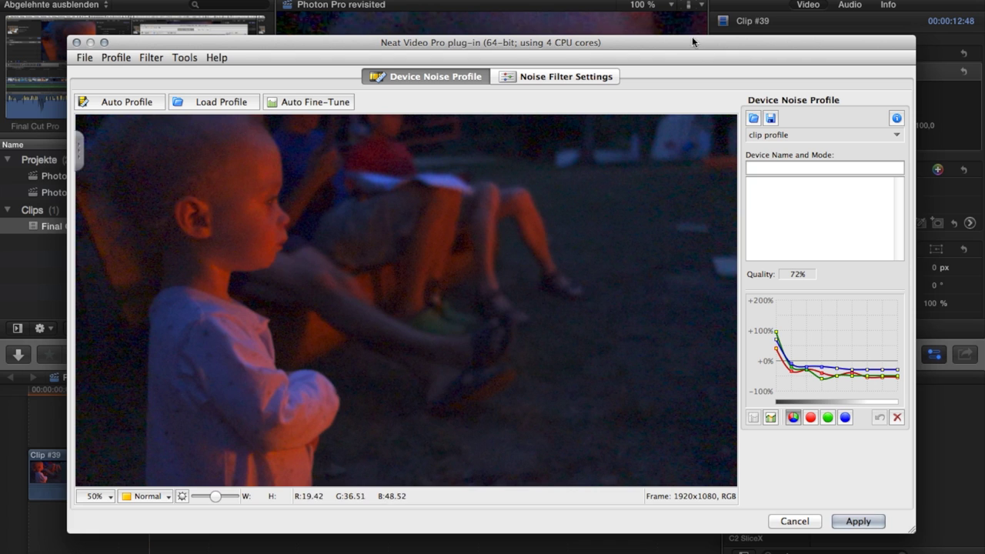
- Rebuild the noise profile from a sample area drawn on the child's head
{"action": "left_click", "coordinate": [572, 77]}
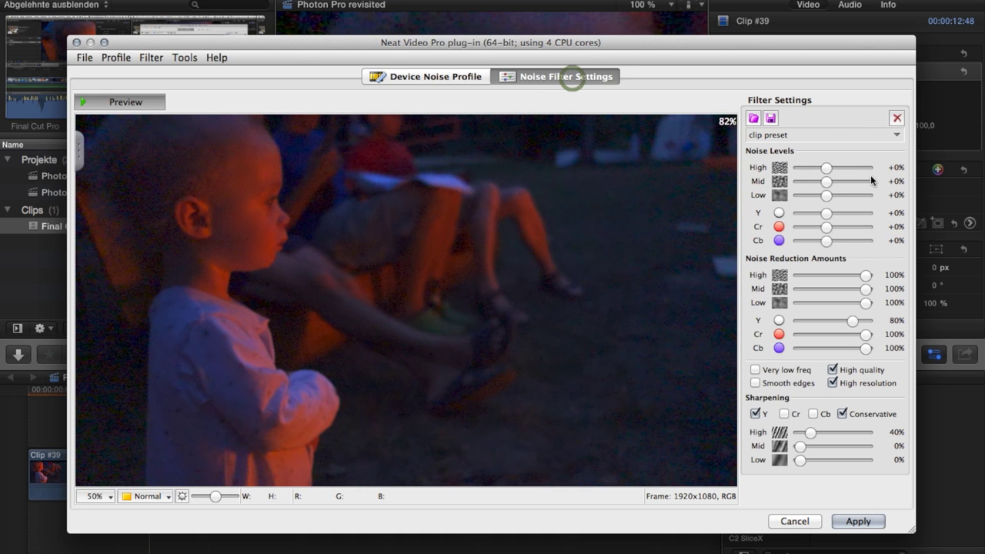
{"action": "left_click", "coordinate": [422, 80]}
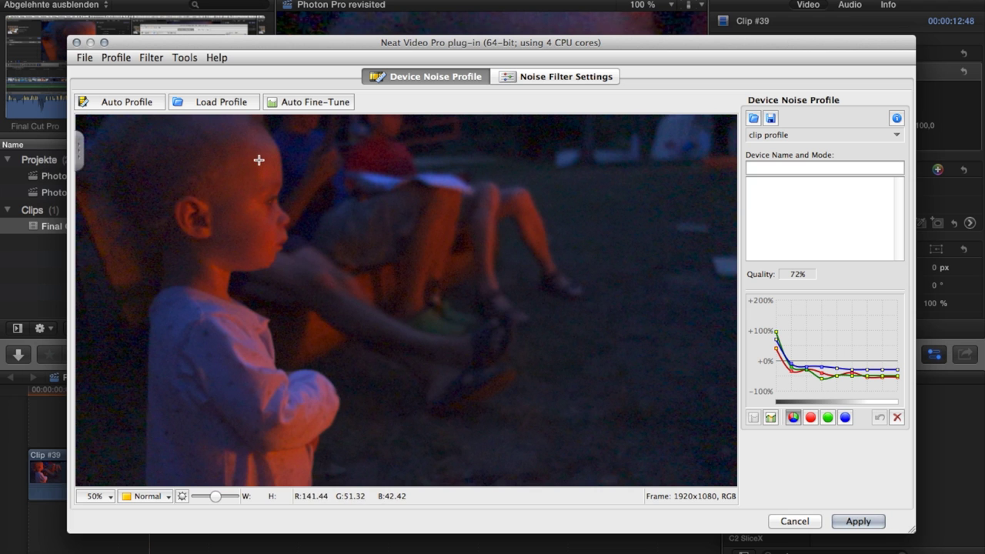
{"action": "left_click_drag", "start_coordinate": [406, 163], "coordinate": [447, 187]}
{"action": "left_click", "coordinate": [131, 101]}
{"action": "left_click", "coordinate": [652, 328]}
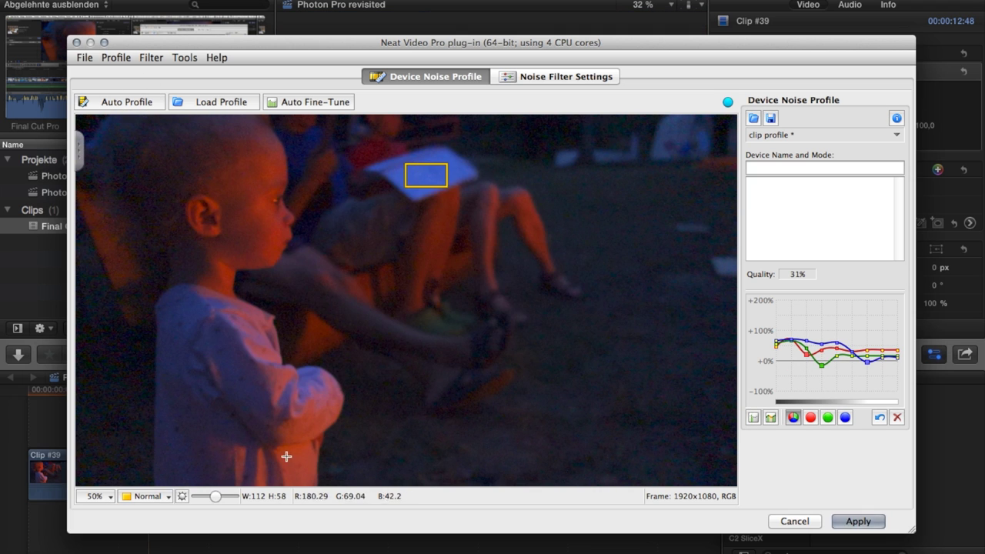
{"action": "left_click_drag", "start_coordinate": [286, 457], "coordinate": [312, 477]}
{"action": "left_click", "coordinate": [132, 101]}
{"action": "left_click", "coordinate": [634, 327]}
{"action": "left_click_drag", "start_coordinate": [263, 157], "coordinate": [282, 179]}
{"action": "left_click", "coordinate": [645, 326]}
- Check the blue and red channel noise curves, then show Noise Filter Settings
{"action": "left_click", "coordinate": [846, 418]}
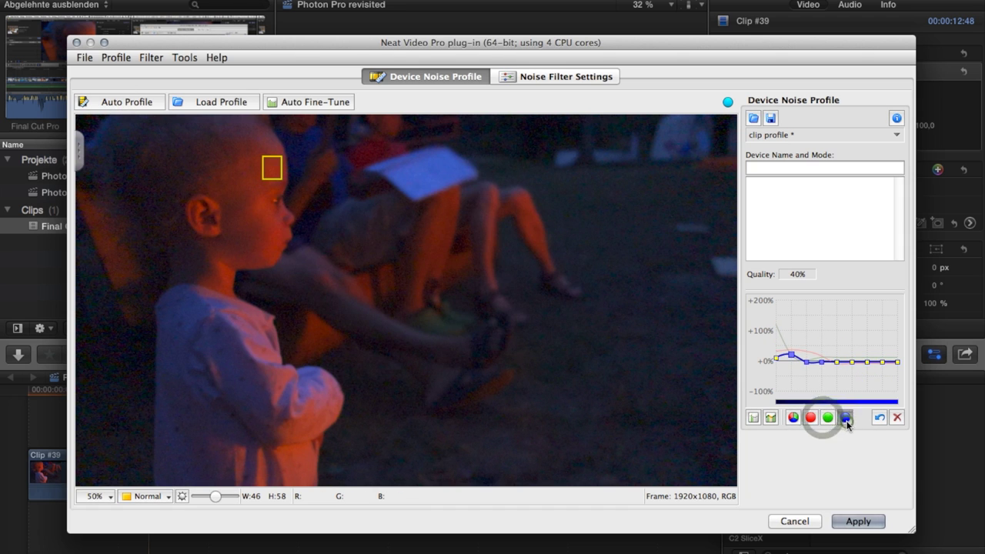
{"action": "left_click", "coordinate": [811, 417]}
{"action": "left_click", "coordinate": [568, 76]}
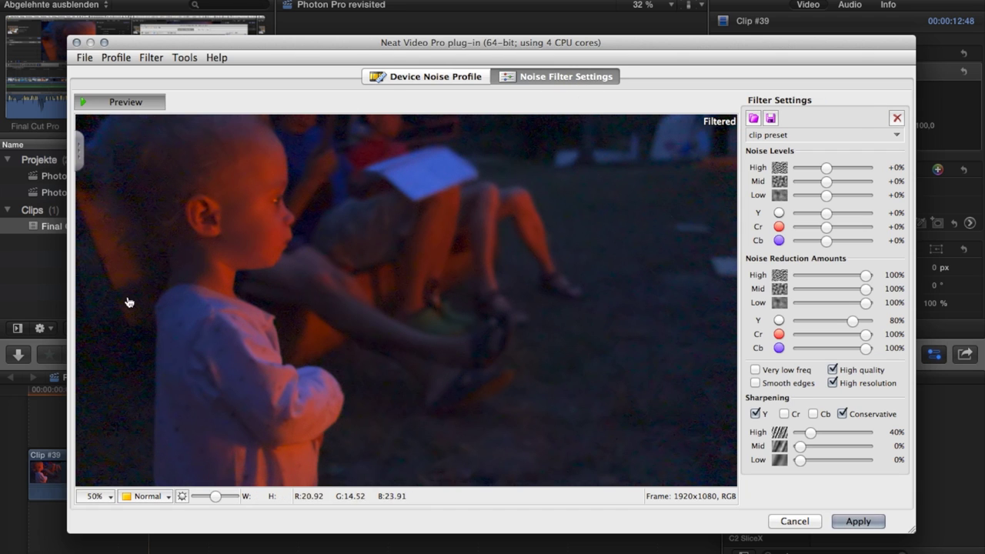
- Raise the High noise level and cut Low noise reduction to 25% over a preview region
{"action": "left_click_drag", "start_coordinate": [79, 259], "coordinate": [346, 423]}
{"action": "mouse_move", "coordinate": [826, 167]}
{"action": "left_mouse_down"}
{"action": "mouse_move", "coordinate": [866, 168]}
{"action": "mouse_move", "coordinate": [828, 213]}
{"action": "mouse_move", "coordinate": [808, 214]}
{"action": "mouse_move", "coordinate": [836, 214]}
{"action": "mouse_move", "coordinate": [851, 245]}
{"action": "mouse_move", "coordinate": [844, 241]}
{"action": "left_mouse_up"}
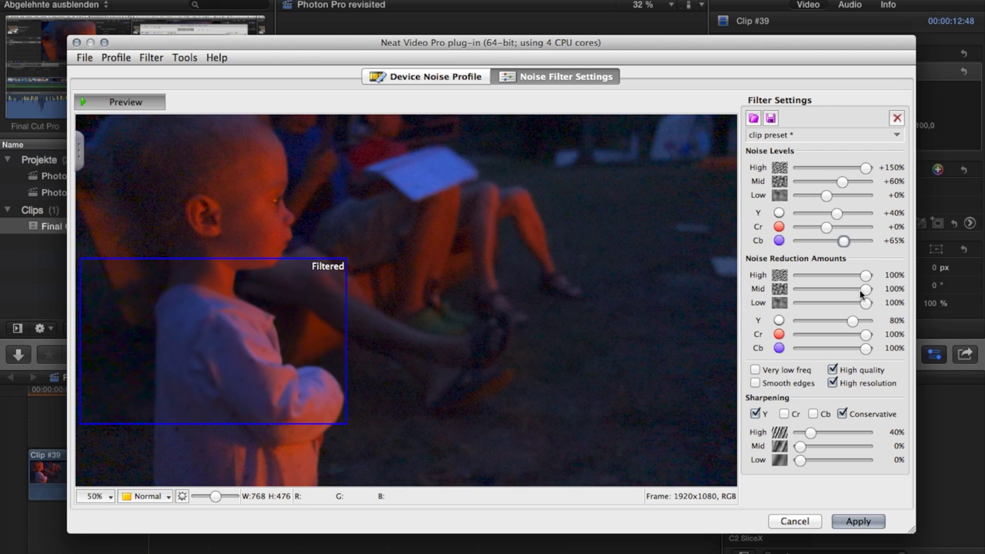
{"action": "left_click_drag", "start_coordinate": [866, 302], "coordinate": [817, 303]}
- Set High/Mid sharpening to 0% and Low sharpening to 135%, then apply the settings
{"action": "left_click", "coordinate": [864, 291]}
{"action": "left_click", "coordinate": [811, 433]}
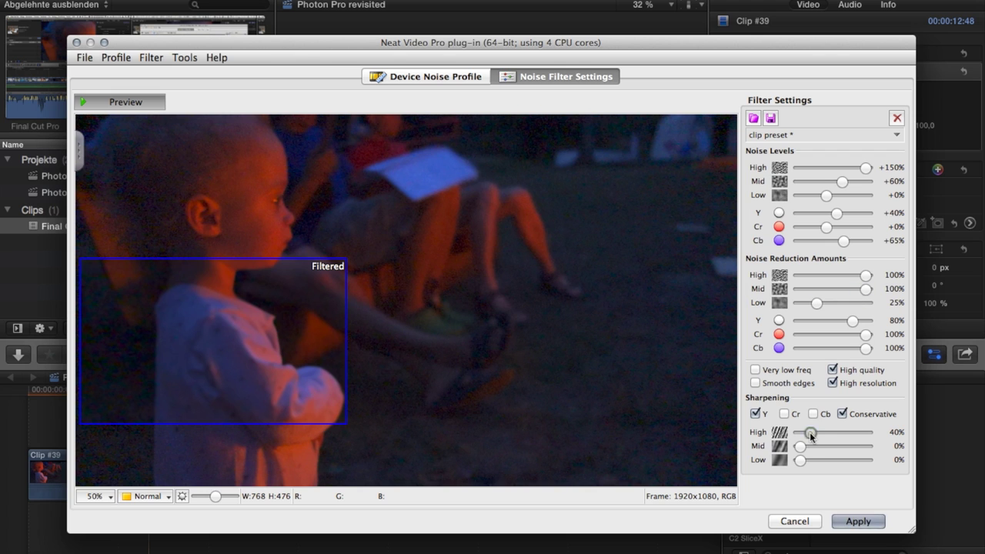
{"action": "mouse_move", "coordinate": [810, 433]}
{"action": "left_mouse_down"}
{"action": "mouse_move", "coordinate": [804, 447]}
{"action": "mouse_move", "coordinate": [813, 446]}
{"action": "mouse_move", "coordinate": [800, 446]}
{"action": "mouse_move", "coordinate": [801, 432]}
{"action": "left_mouse_up"}
{"action": "left_click_drag", "start_coordinate": [839, 460], "coordinate": [836, 460]}
{"action": "left_click_drag", "start_coordinate": [645, 445], "coordinate": [639, 306]}
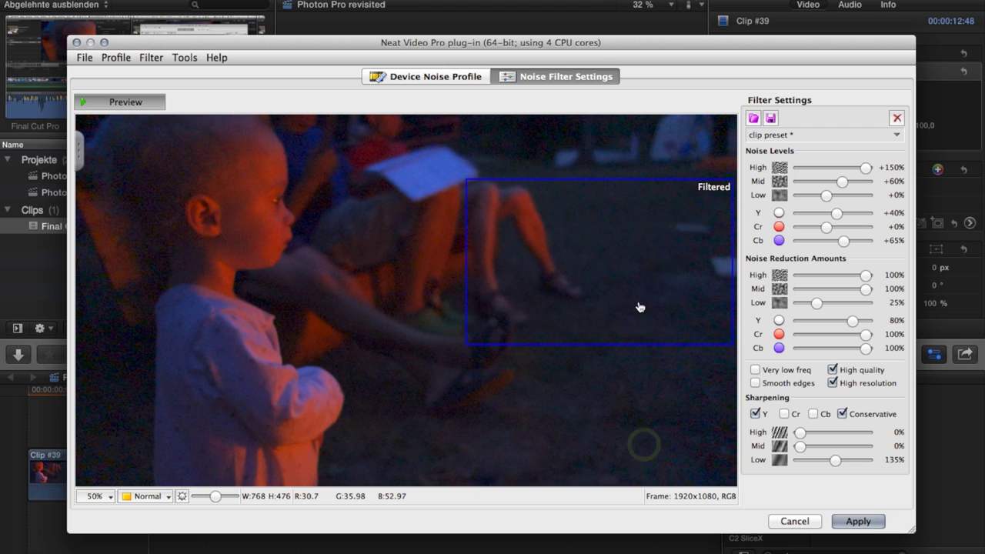
{"action": "left_click_drag", "start_coordinate": [554, 264], "coordinate": [381, 280]}
{"action": "key", "text": "Return"}
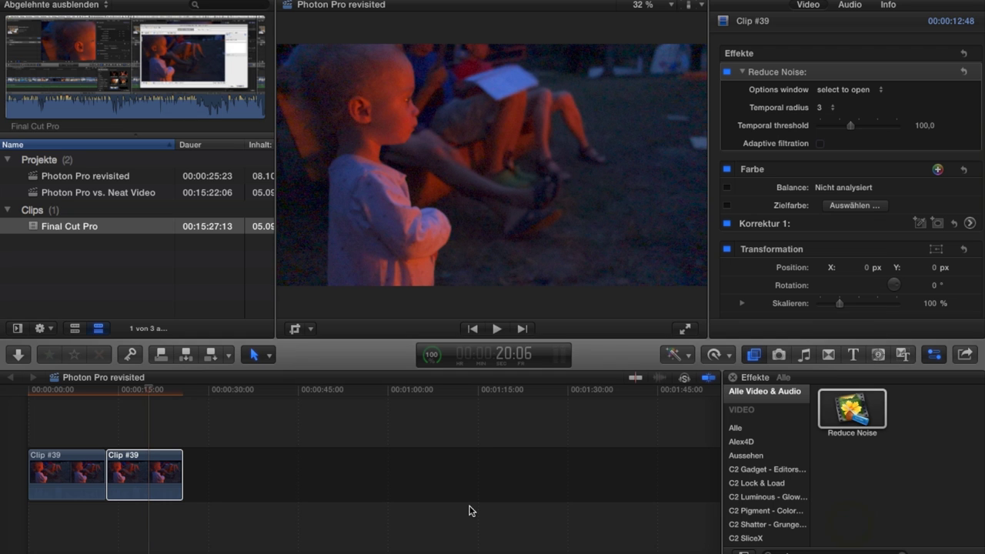
- Select the Neat Video-filtered second Clip #39 and step through its opening frames to judge the denoising
{"action": "left_click", "coordinate": [149, 398]}
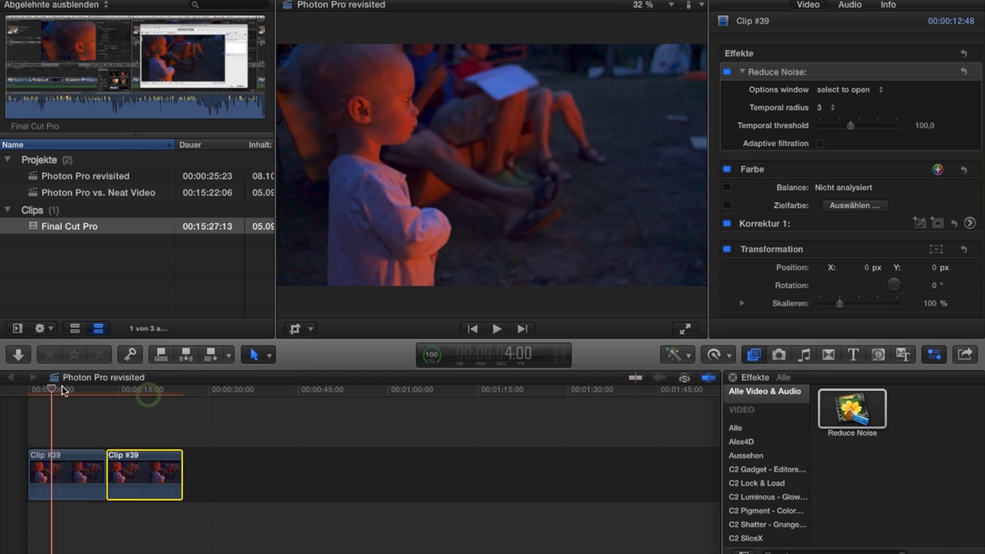
{"action": "left_click", "coordinate": [70, 391]}
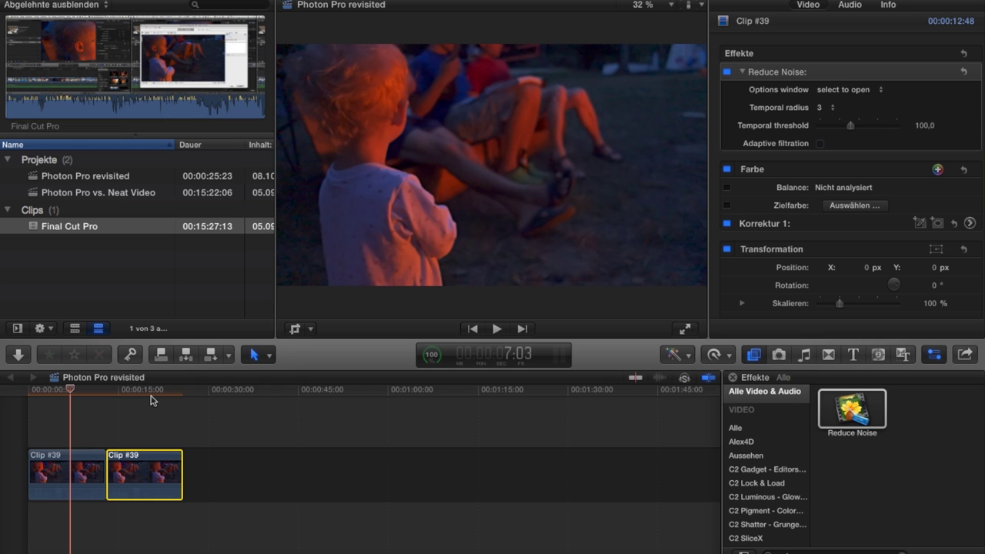
{"action": "left_click", "coordinate": [151, 395]}
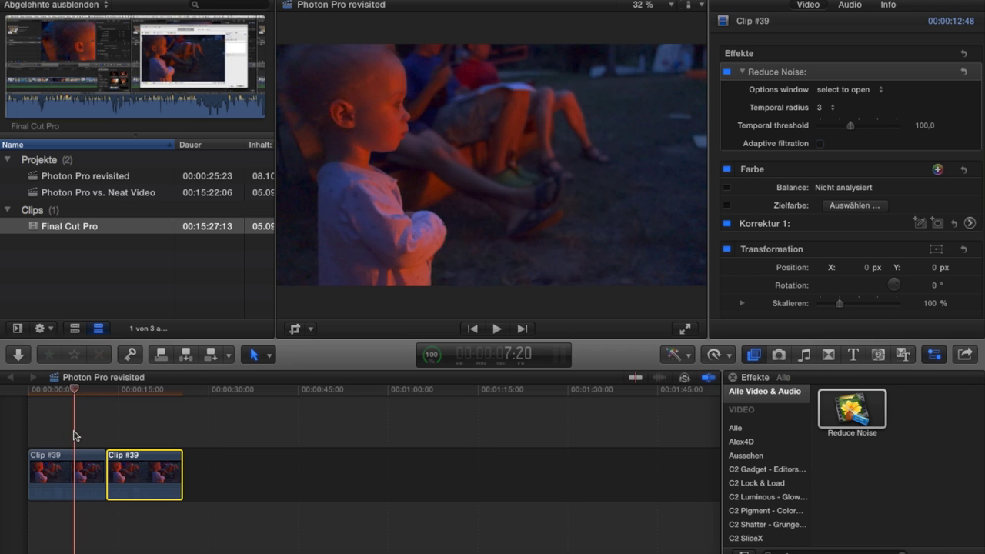
- Select the first Clip #39 to show Photon Pro settings (Luma 80, Chroma 100) and jump to about 14 seconds
{"action": "left_click", "coordinate": [74, 467]}
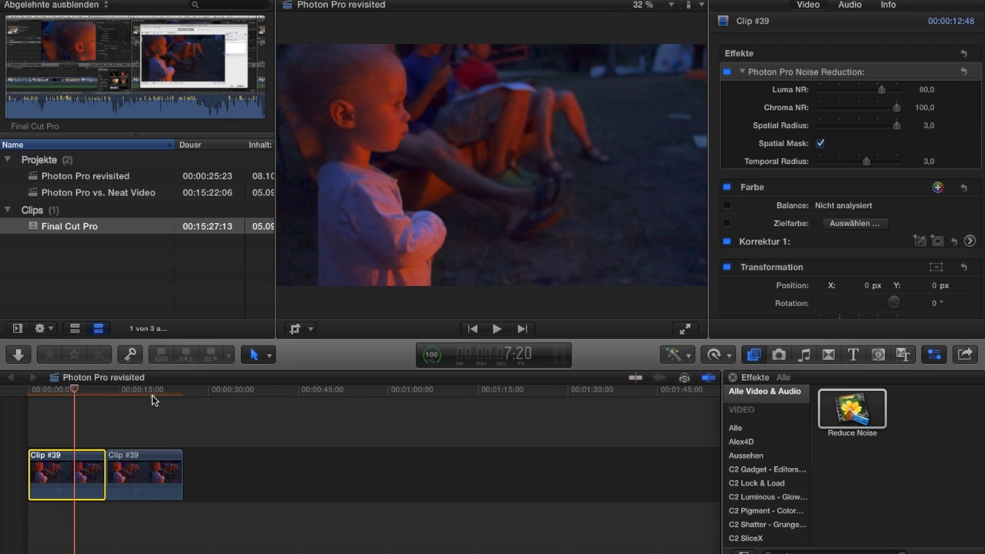
{"action": "left_click", "coordinate": [153, 398]}
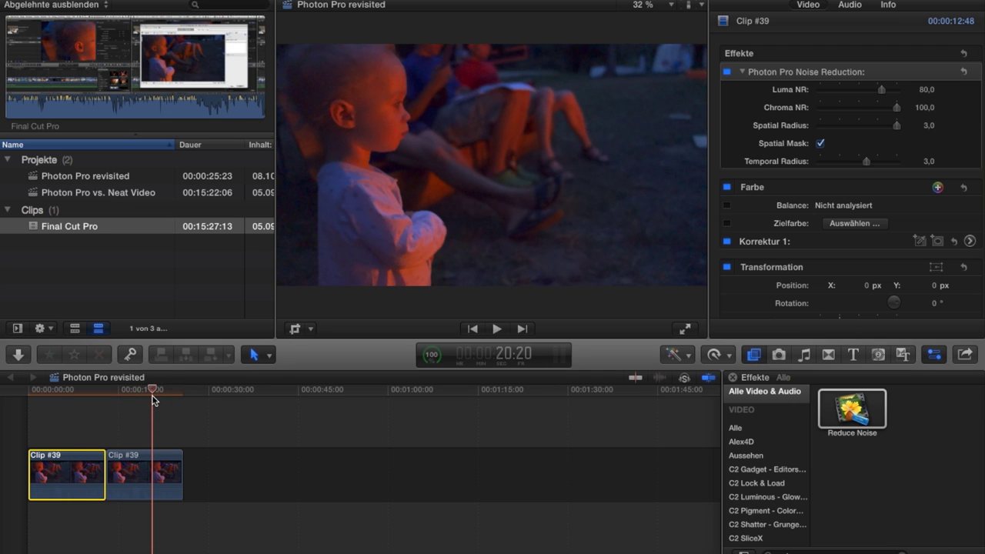